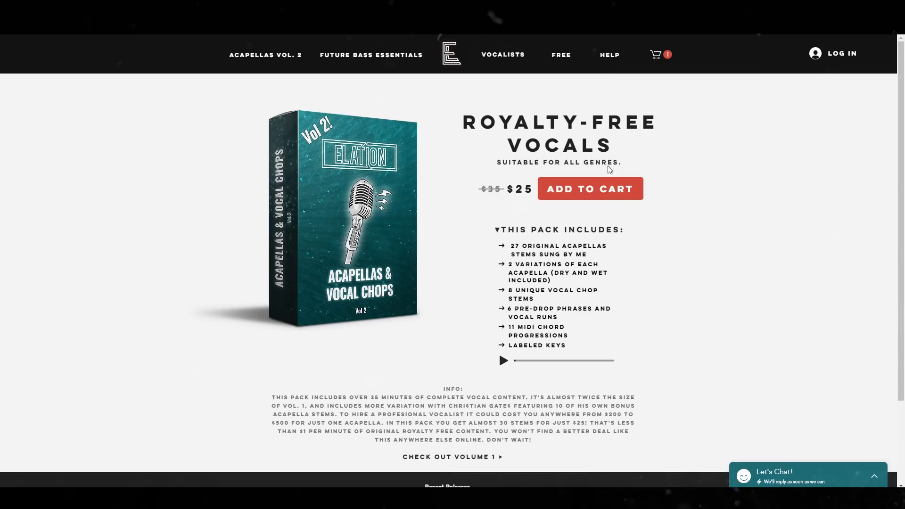
Add Acappelas & Vocal Chops Vol.2 to the shopping cart and apply a promo code to the order
click(603, 194)
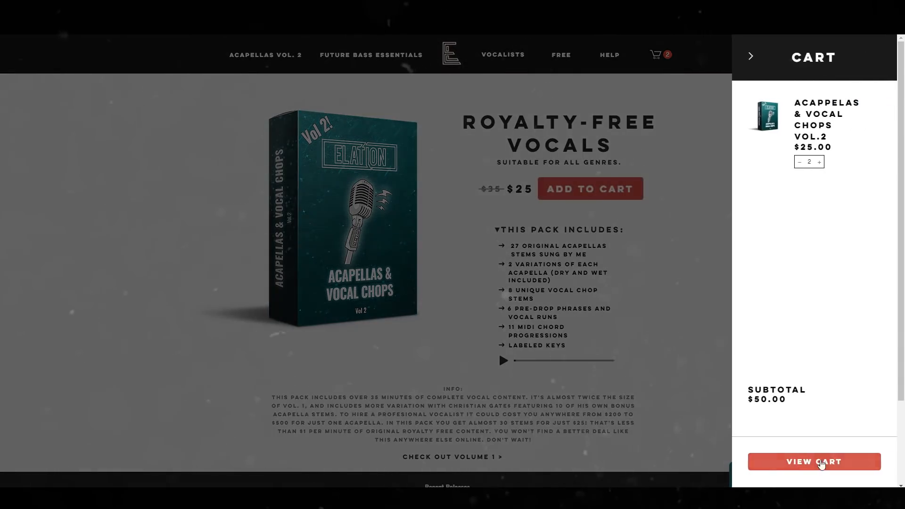
click(821, 464)
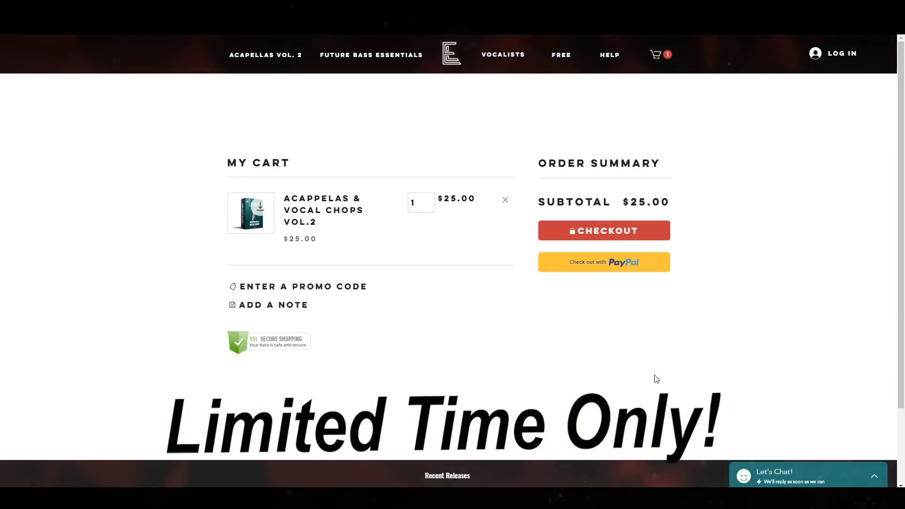
click(293, 284)
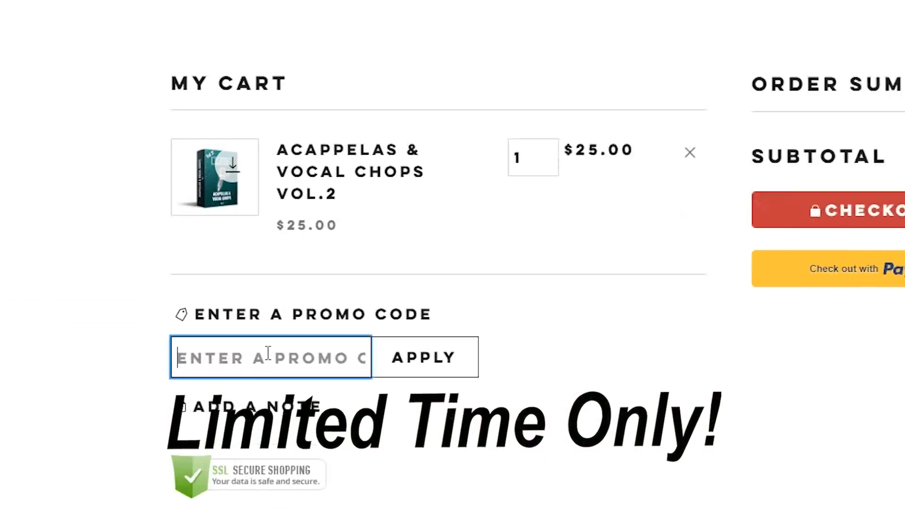
text(YOUTUBE)
click(493, 401)
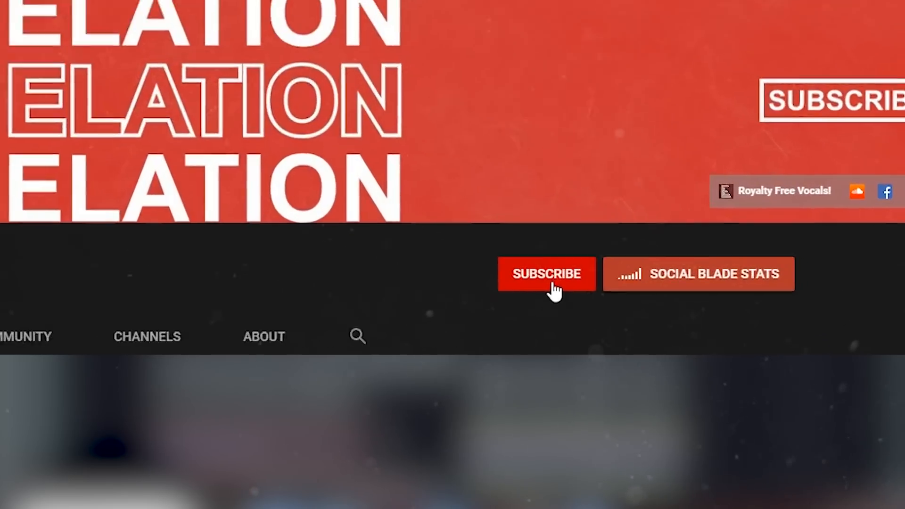
Switch to the Elation YouTube channel, subscribe to it and turn on its notifications
click(678, 313)
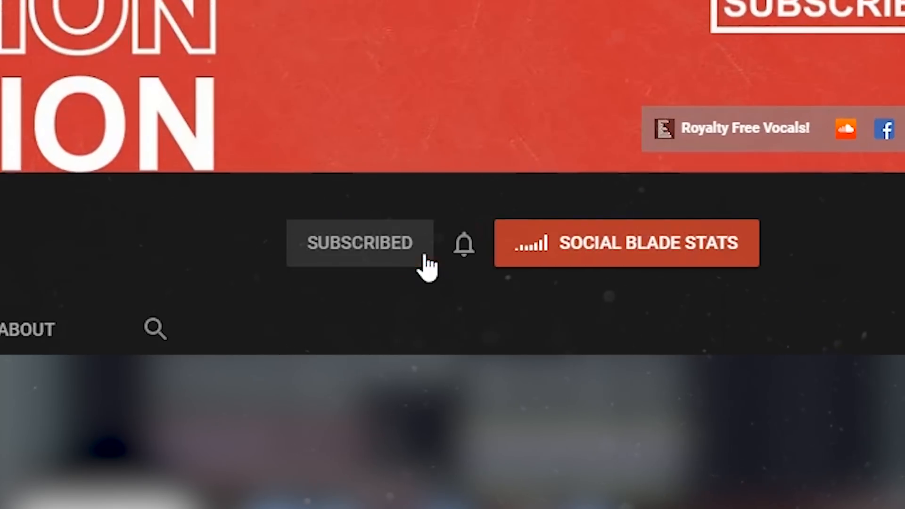
click(471, 245)
click(507, 306)
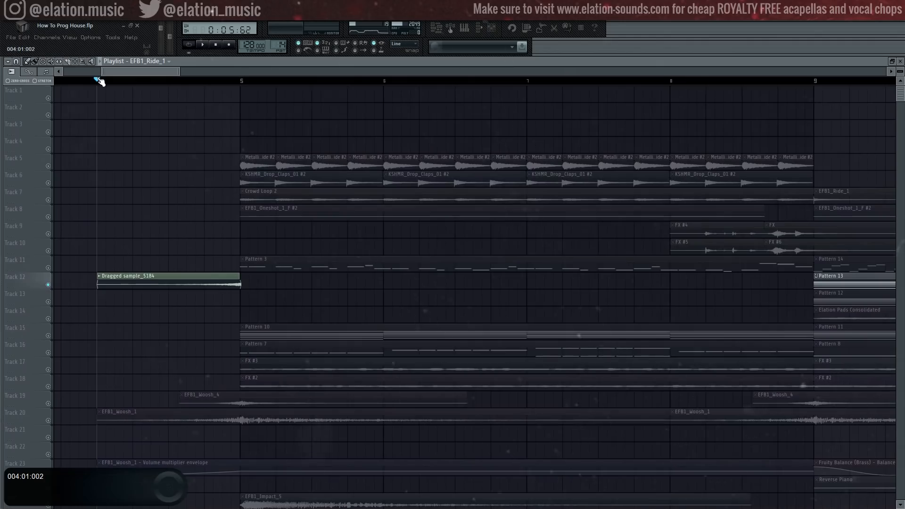
Audition the intro tracks around bar 5 in solo, including the Track 12 sample, melody, crowd loop, claps and metallic ride
key(space)
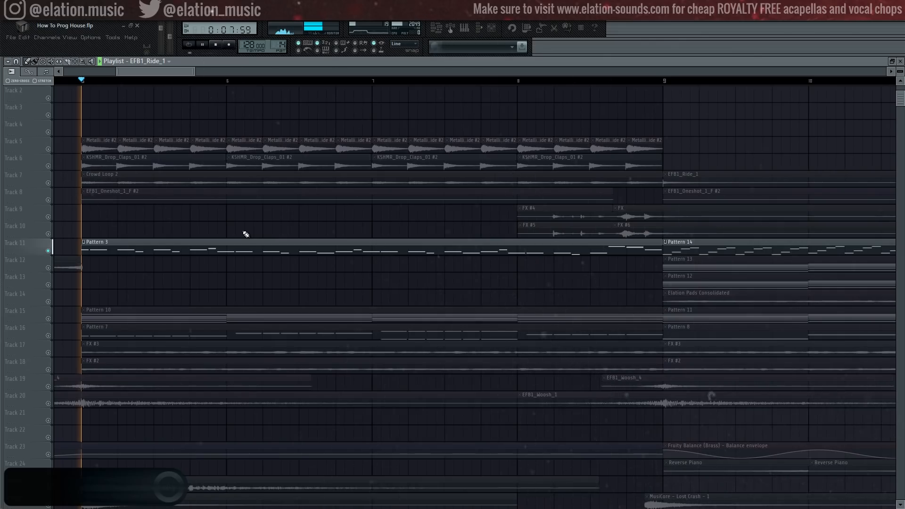
key(space)
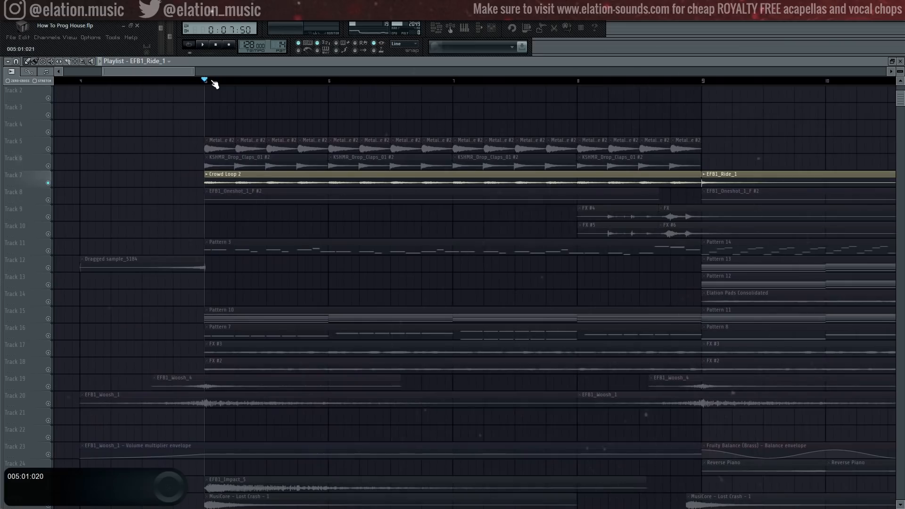
key(space)
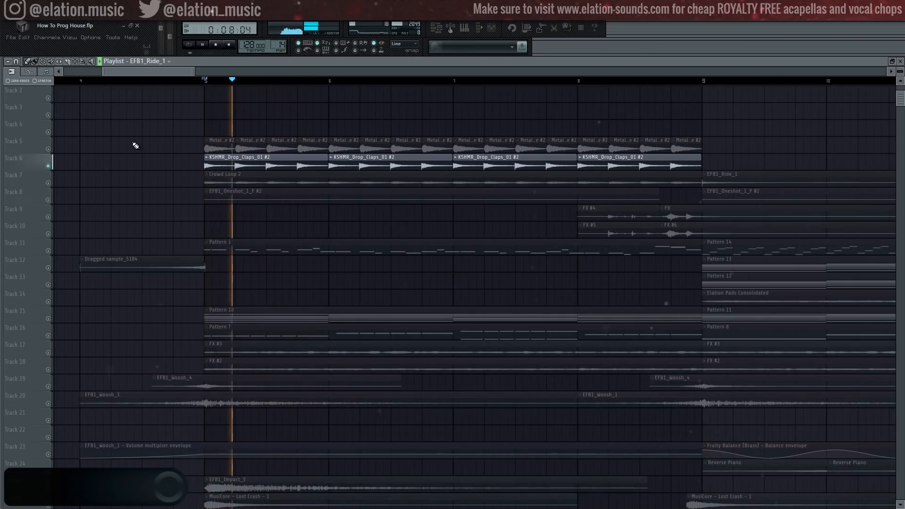
right_click(52, 150)
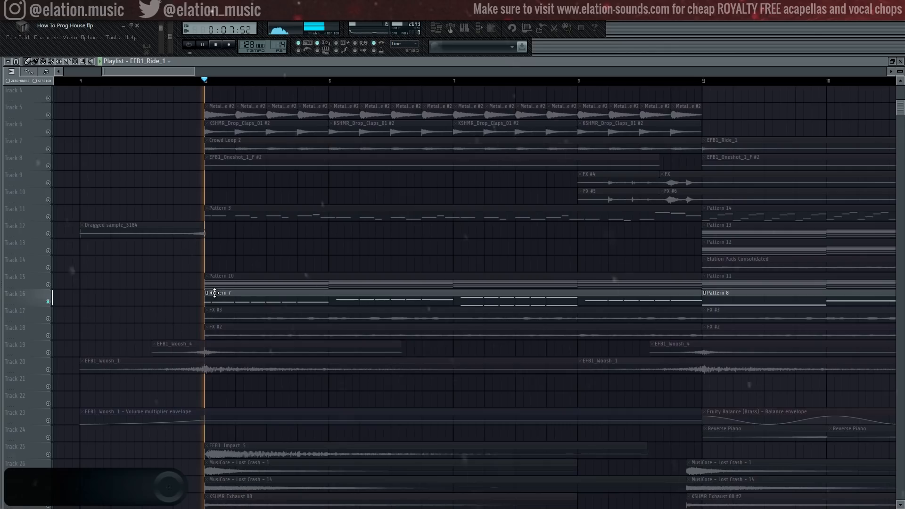
key(space)
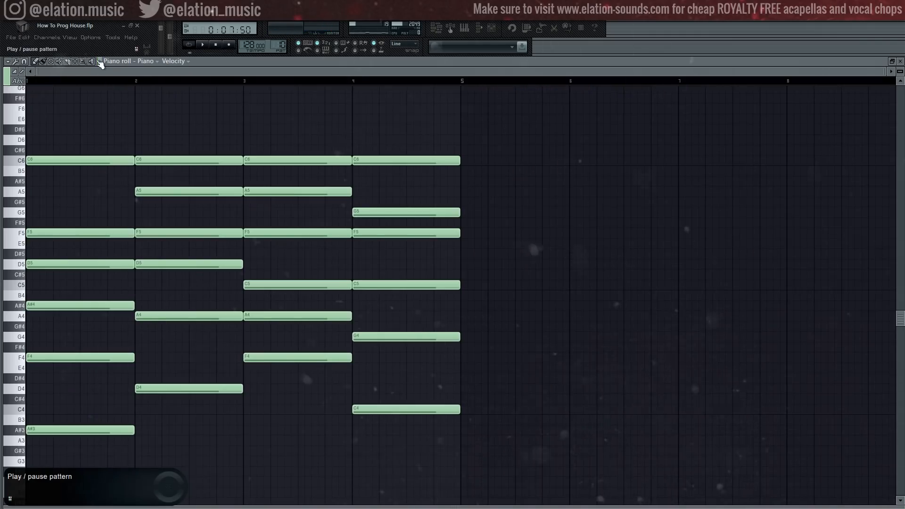
Listen to the Pattern 10 piano chords, the bar 5 impact and crash effects, and the bar 9 ride in isolation
click(99, 61)
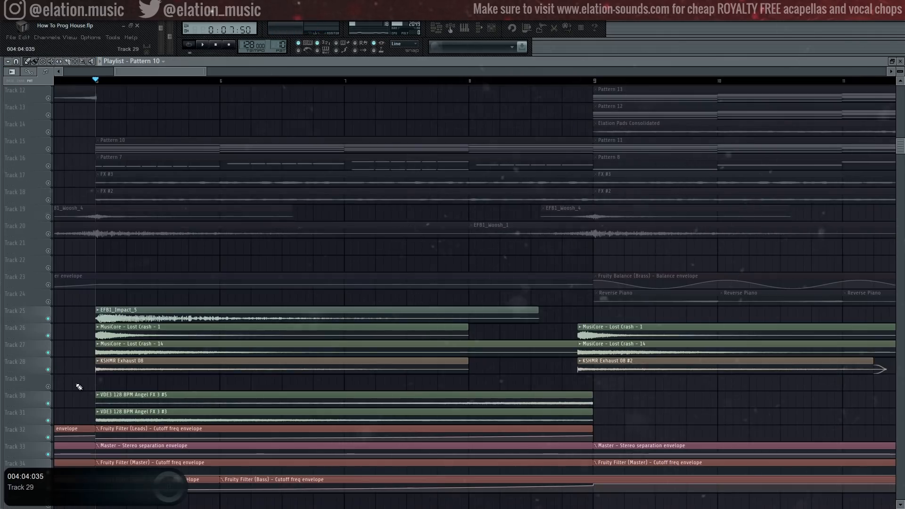
key(space)
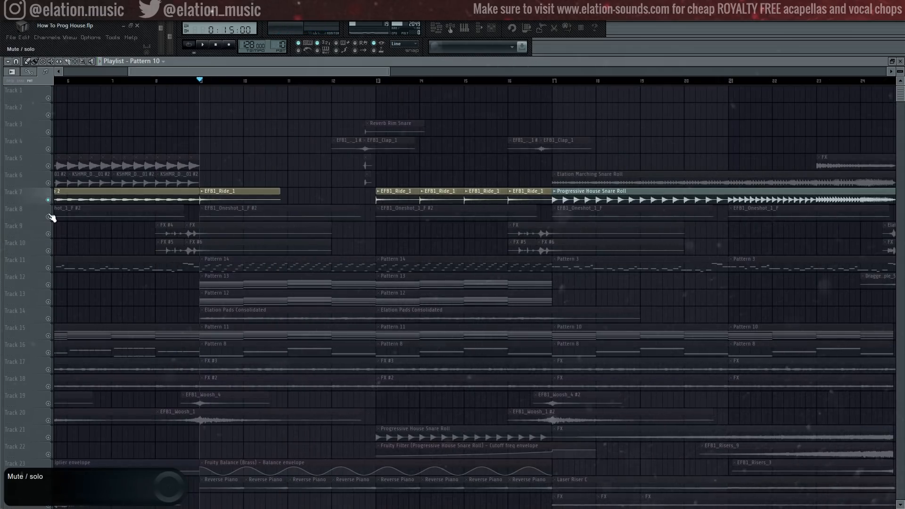
key(space)
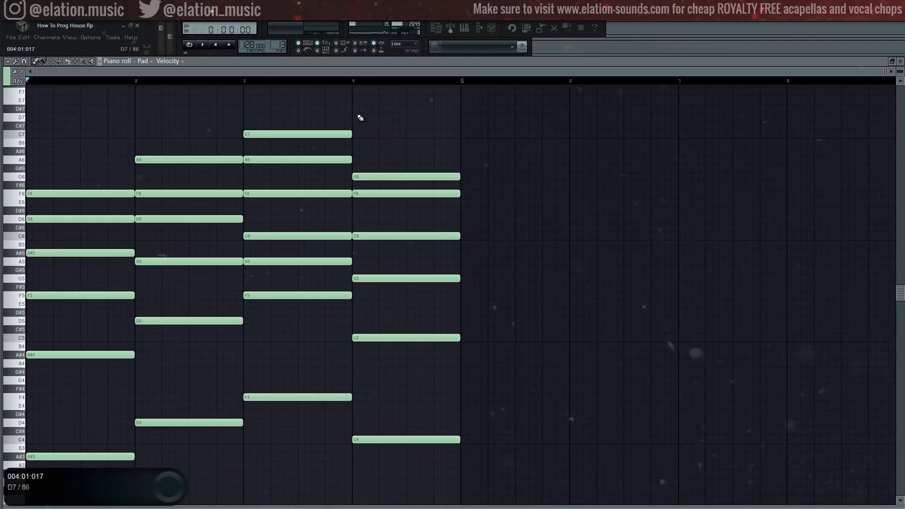
Play the Pad chord pattern and open Gross Beat on the Pad's mixer track to examine its volume gate
key(space)
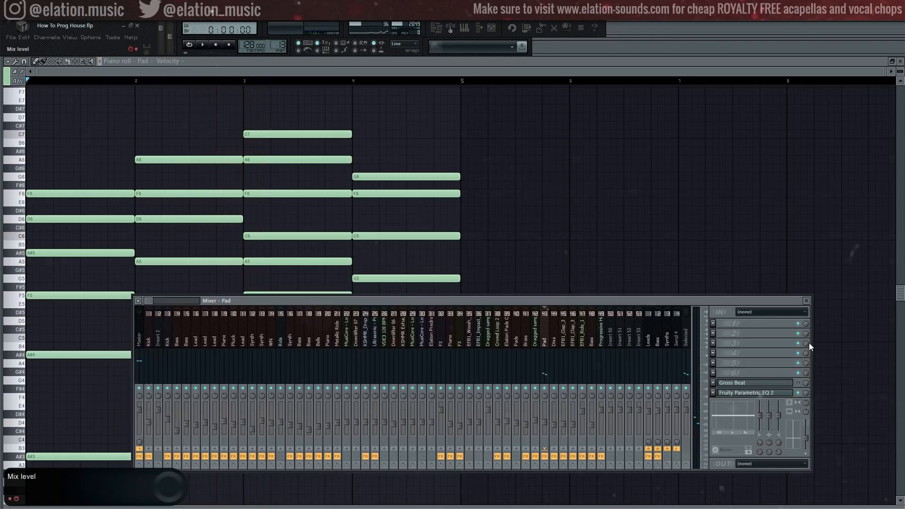
click(783, 383)
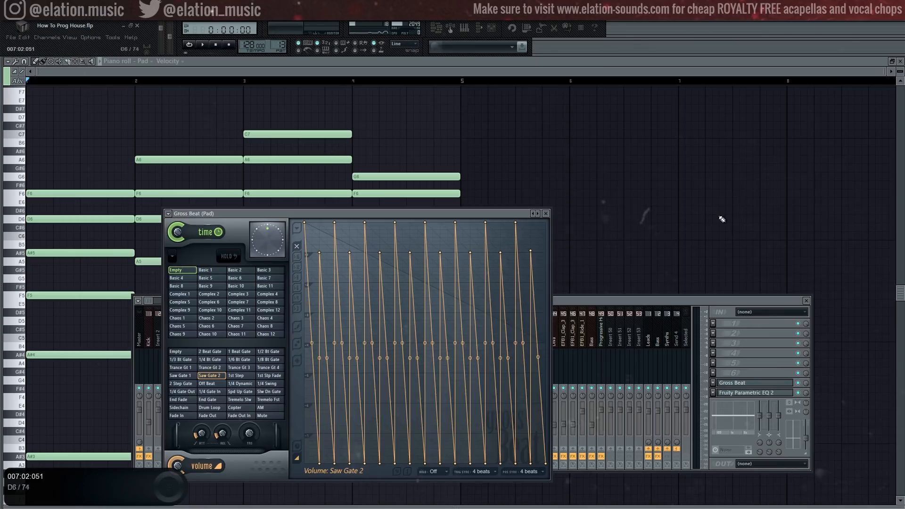
key(space)
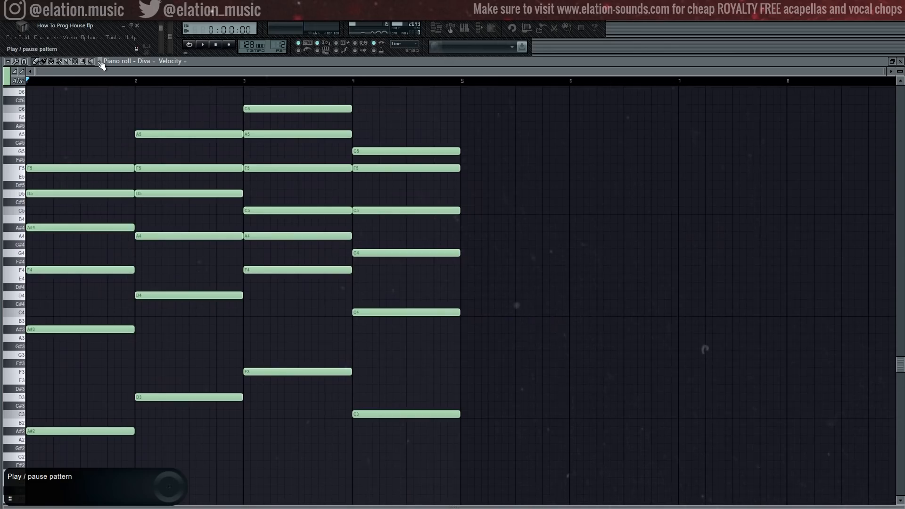
Listen to the Diva chord pattern and the soloed Elation Pads, and play the full arrangement from bar 4
click(100, 61)
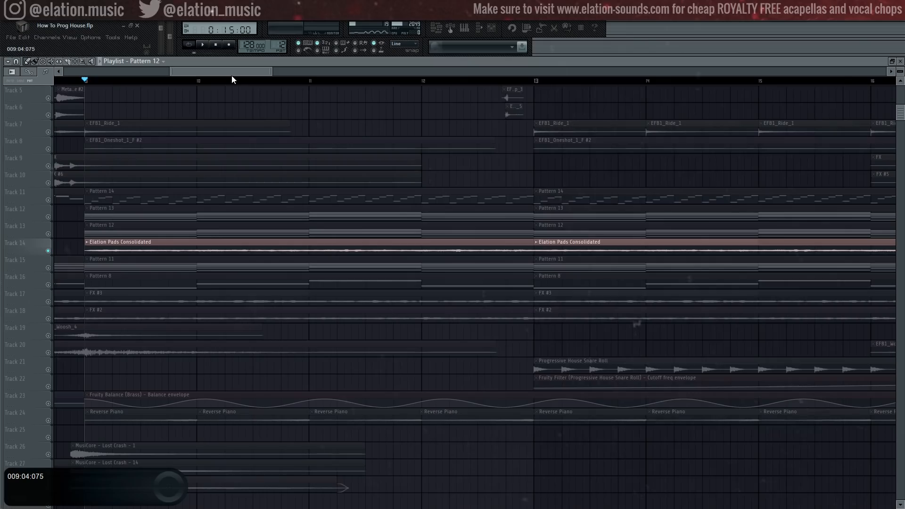
key(space)
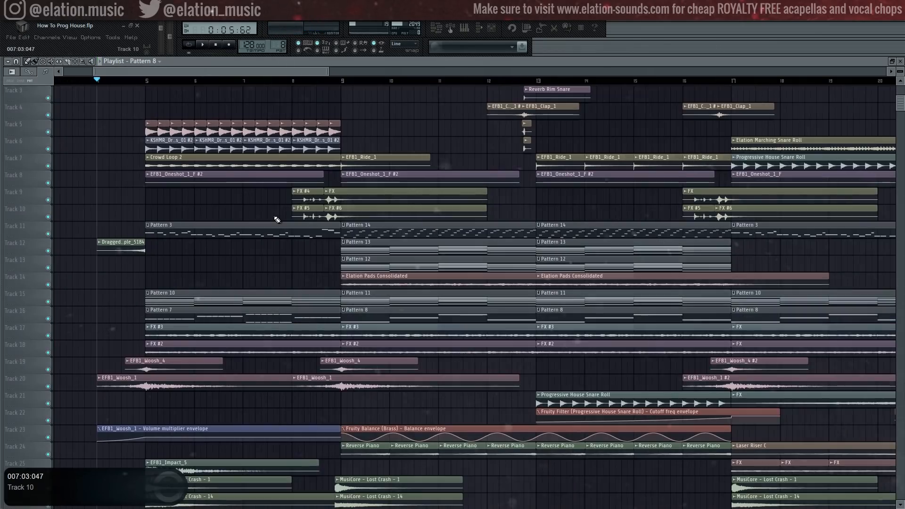
key(space)
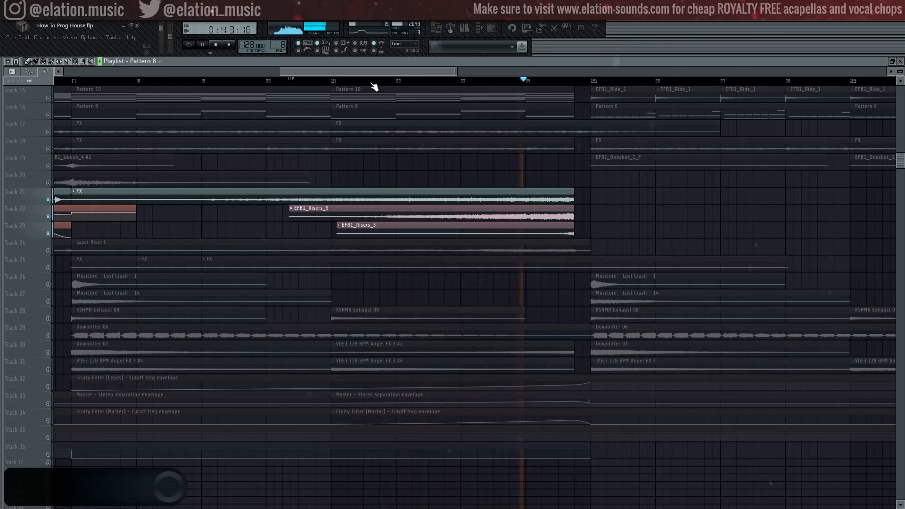
Audition the build-up from bar 17 in solo, covering the risers, the Pattern 3 melody and the FX on Tracks 17 and 18
click(79, 83)
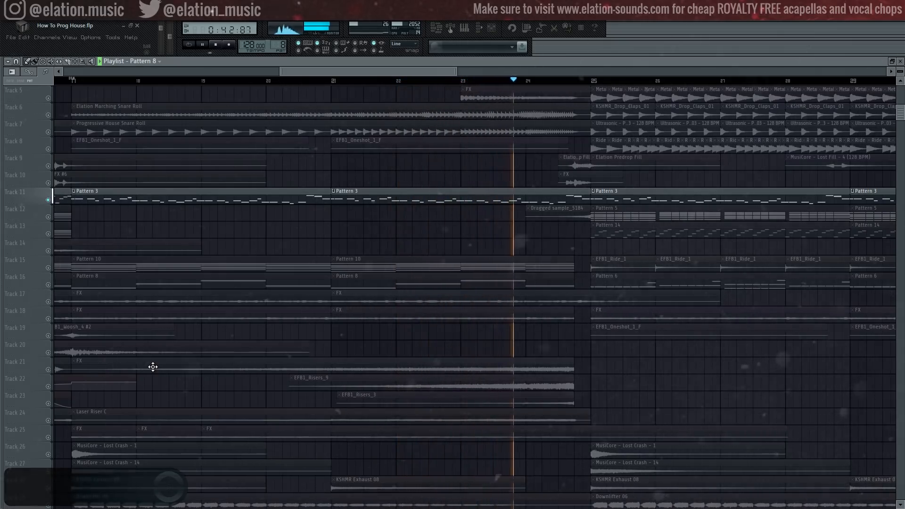
key(space)
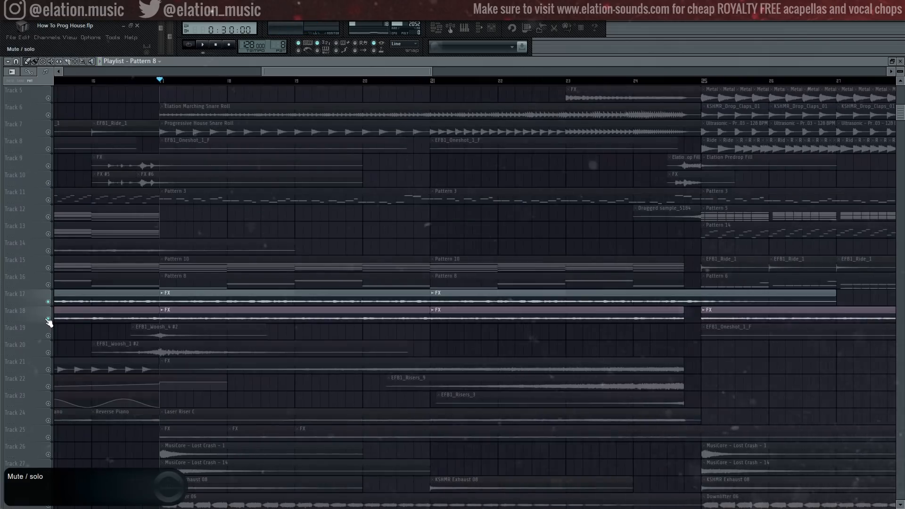
key(space)
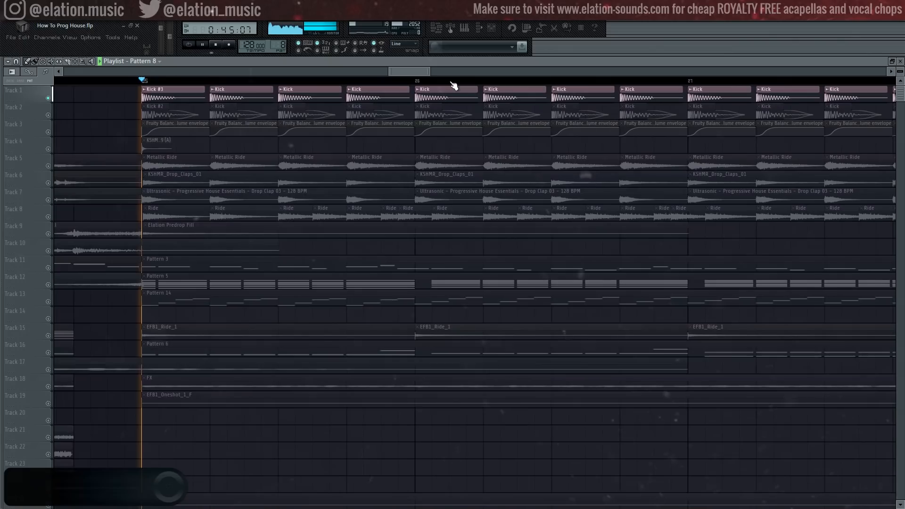
Audition the drop's kick layers from bar 25, soloing Tracks 2 and 4 separately and Tracks 1 to 4 together
key(space)
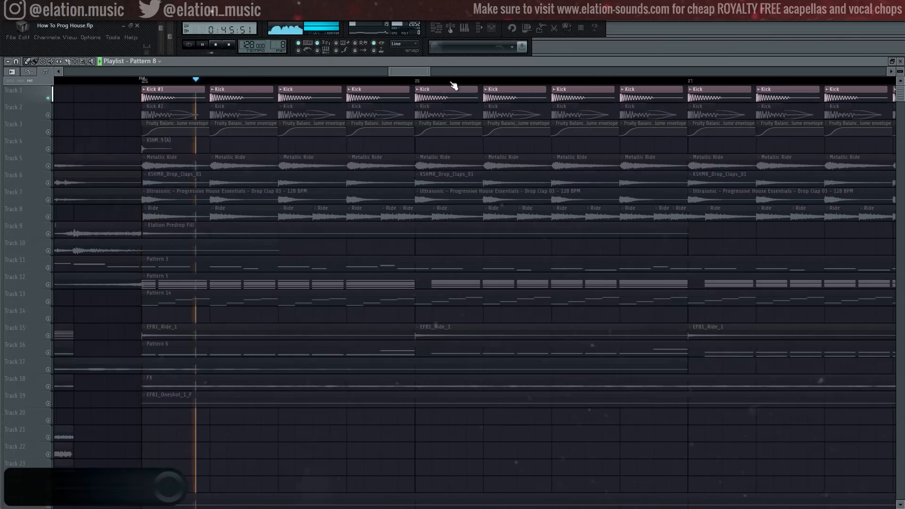
key(space)
click(52, 116)
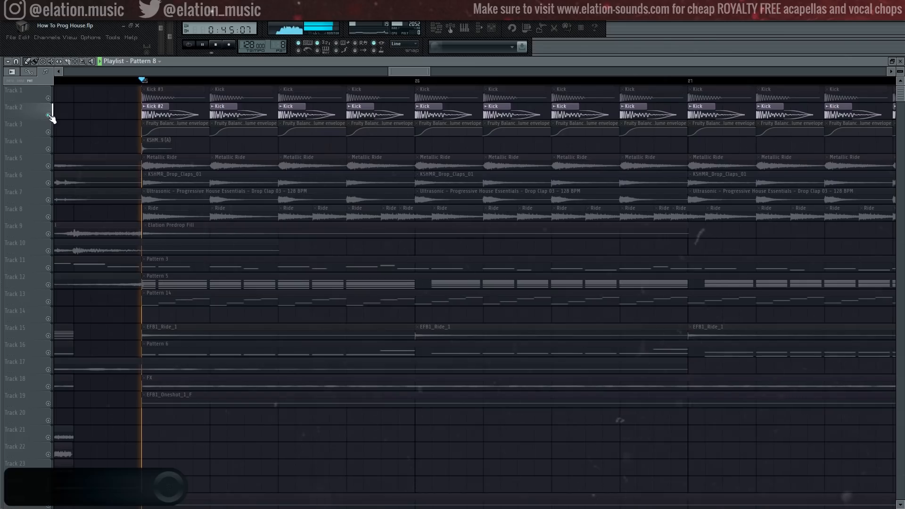
click(50, 149)
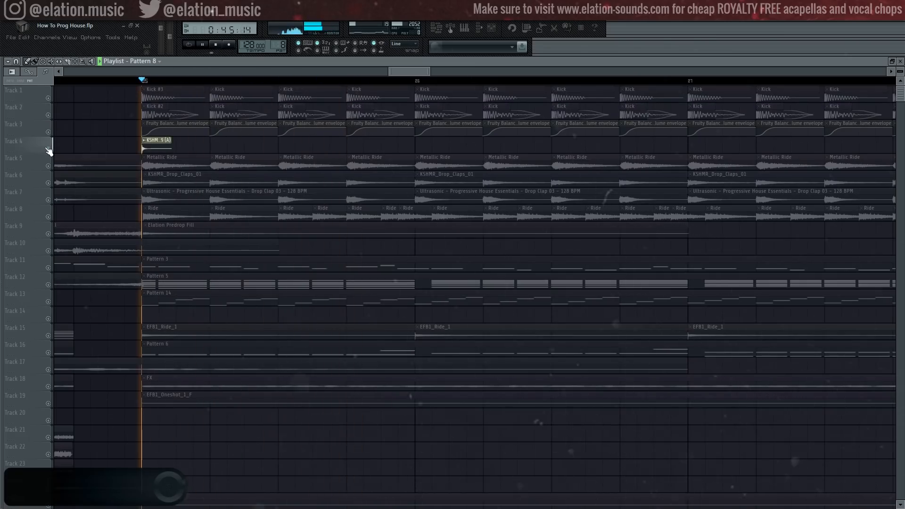
drag(50, 151, 54, 101)
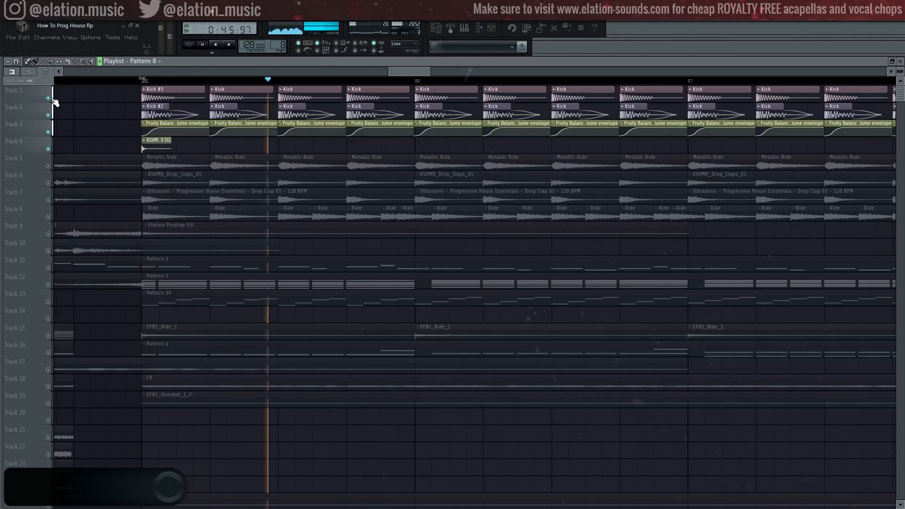
Solo the drop's metallic ride, both clap layers and Track 8 ride in turn, and listen to the crashes and combined percussion
click(50, 166)
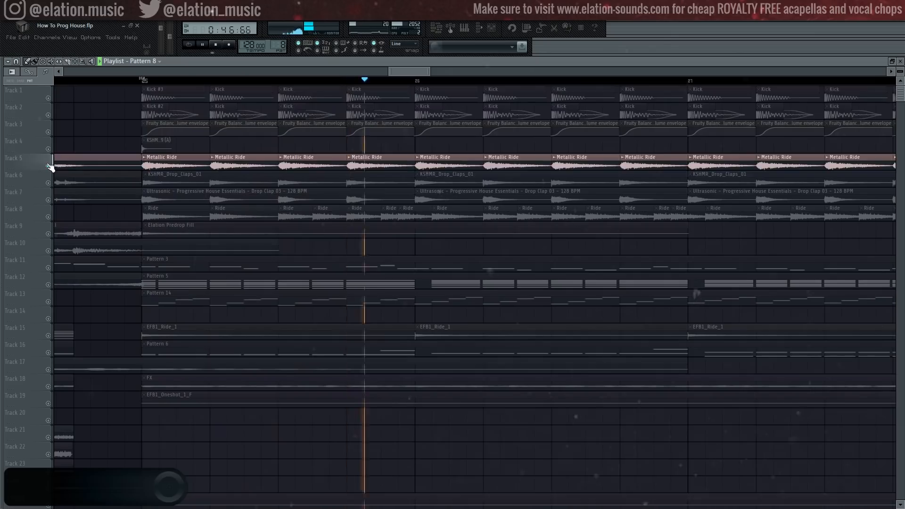
click(50, 183)
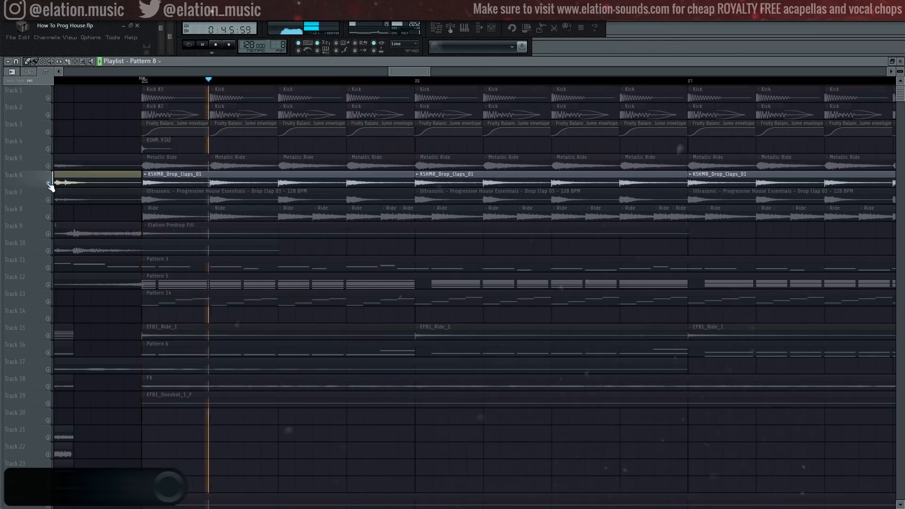
click(49, 200)
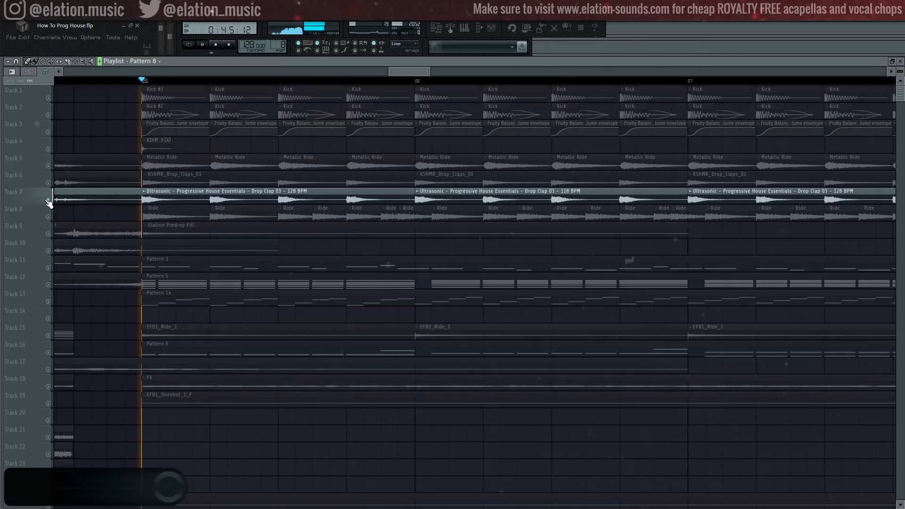
click(48, 217)
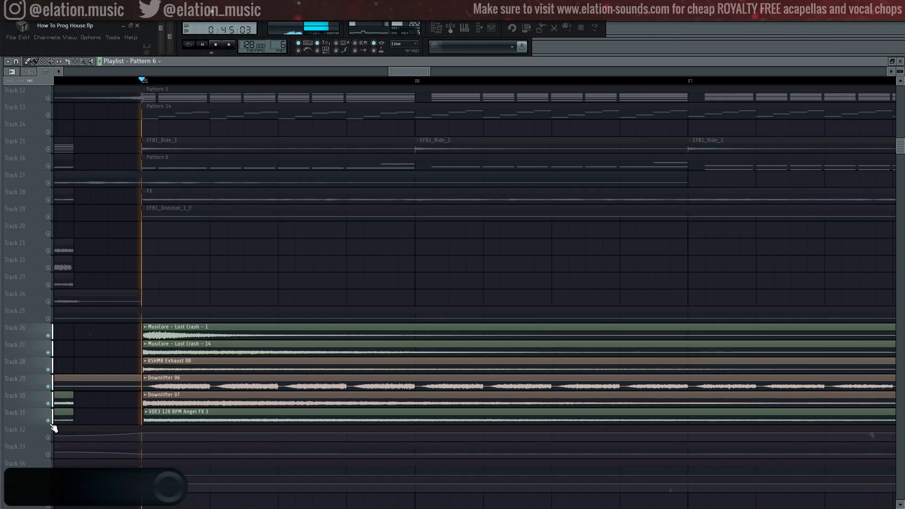
key(space)
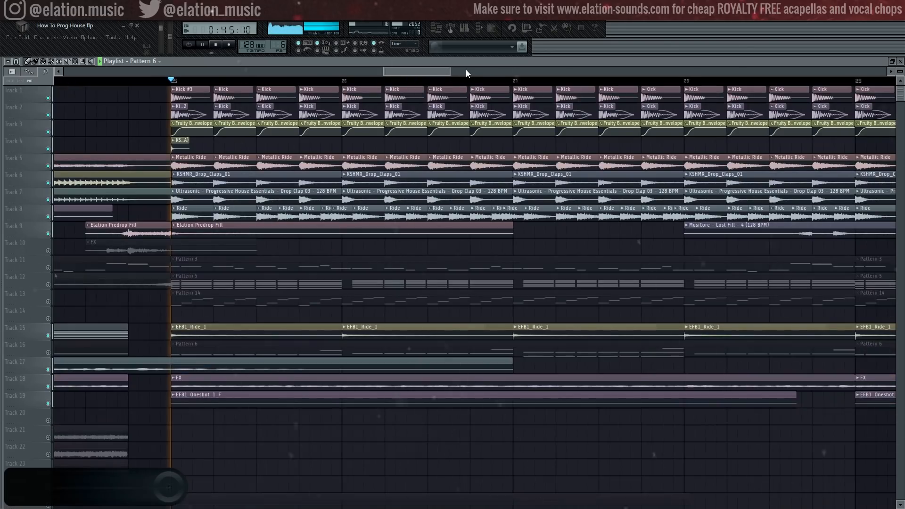
key(space)
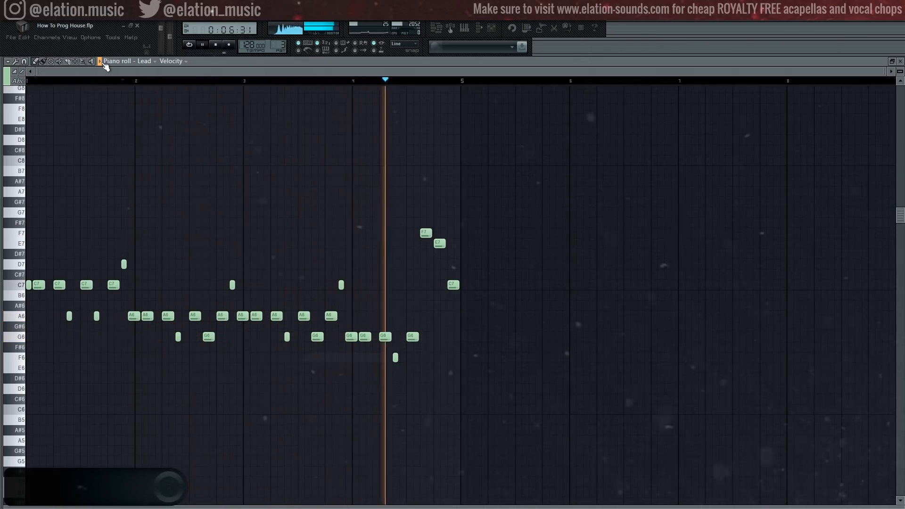
Play back the drop's Lead and Arp patterns in the piano roll and open the mixer on the Bass track
key(space)
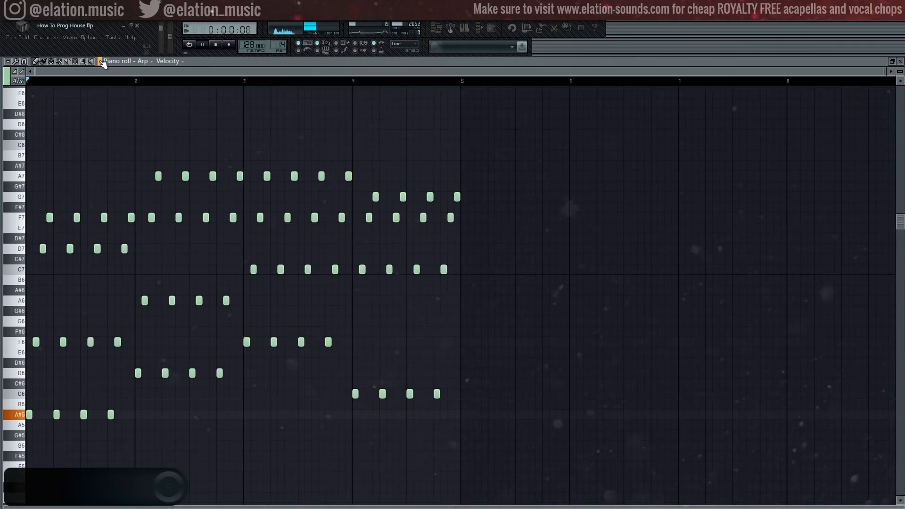
key(space)
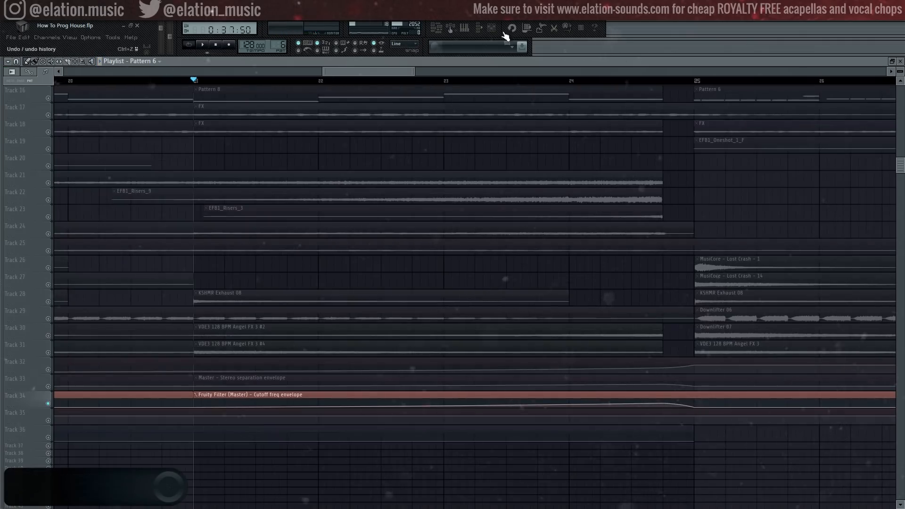
click(492, 27)
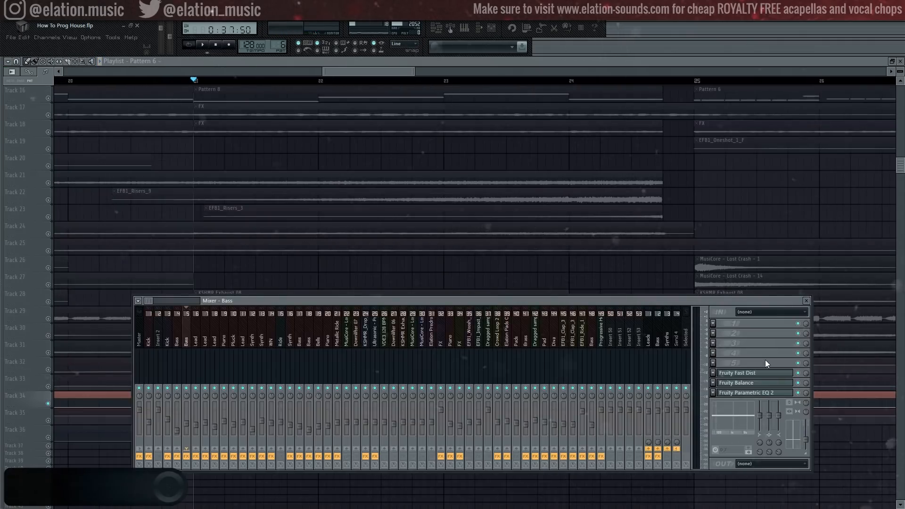
Inspect the Fruity Filter settings on the mixer's Master track and return to the playlist's Master automation envelopes
click(138, 329)
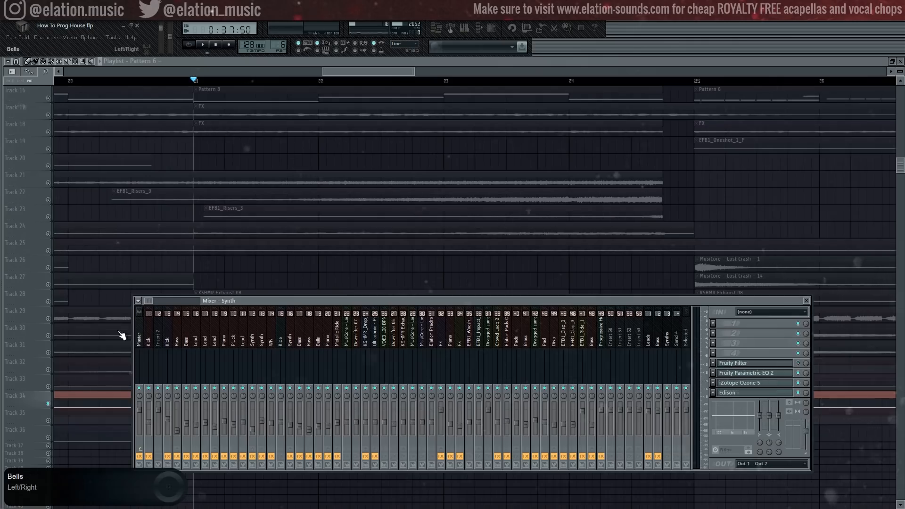
click(750, 366)
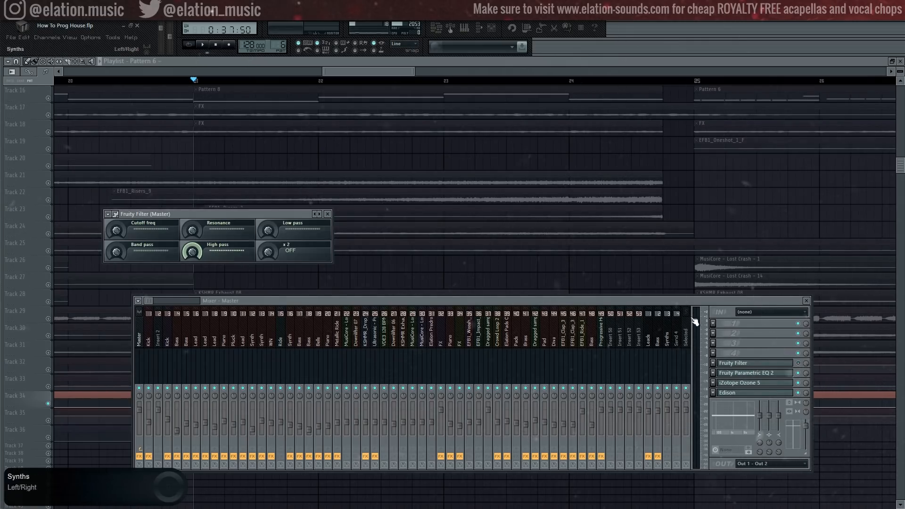
key(F12)
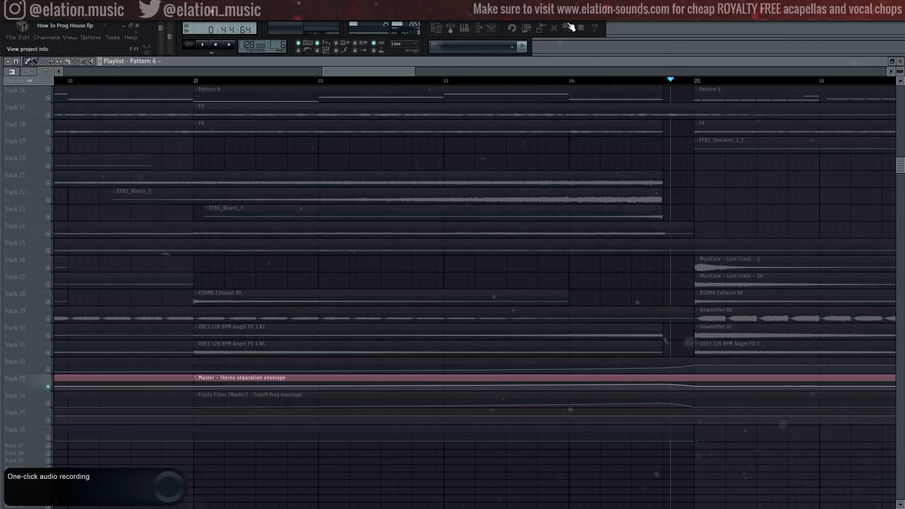
click(491, 30)
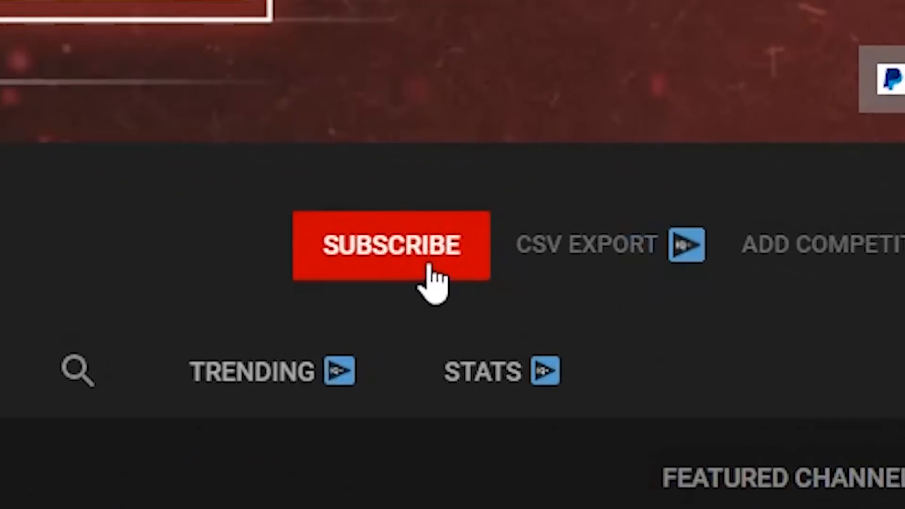
click(570, 251)
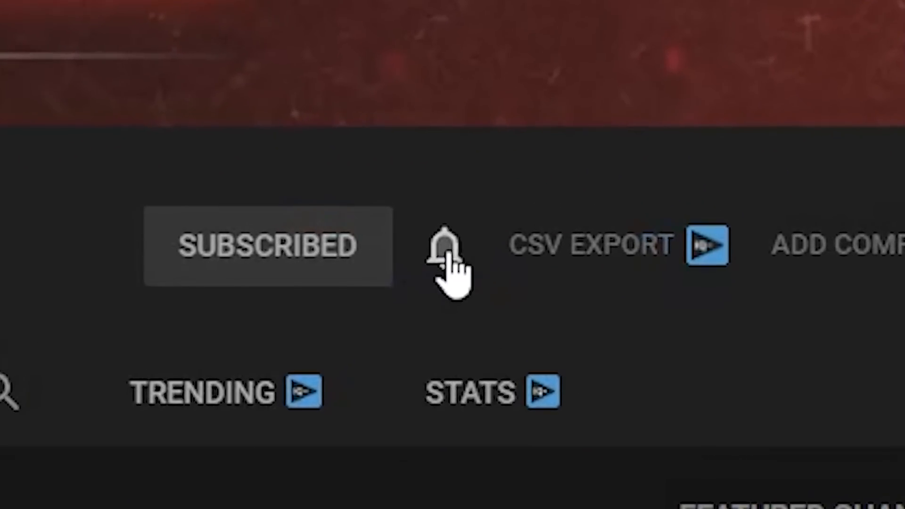
click(454, 249)
click(500, 337)
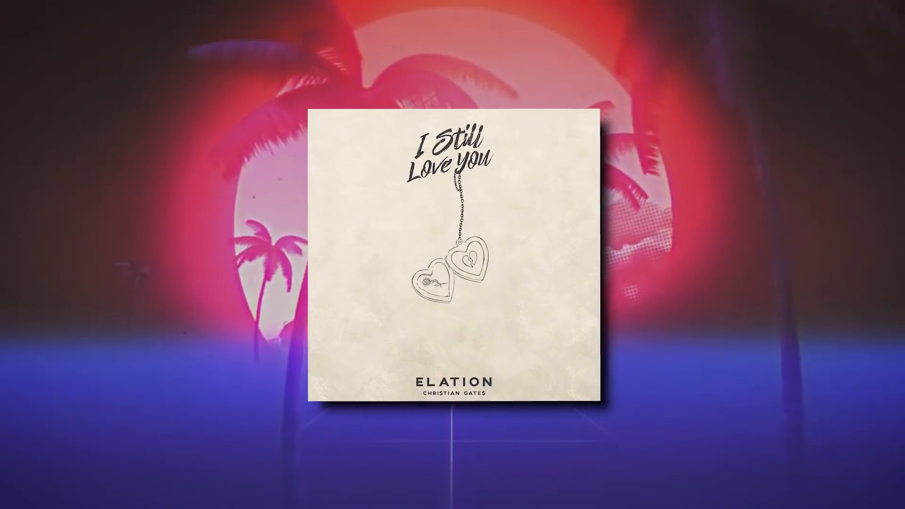